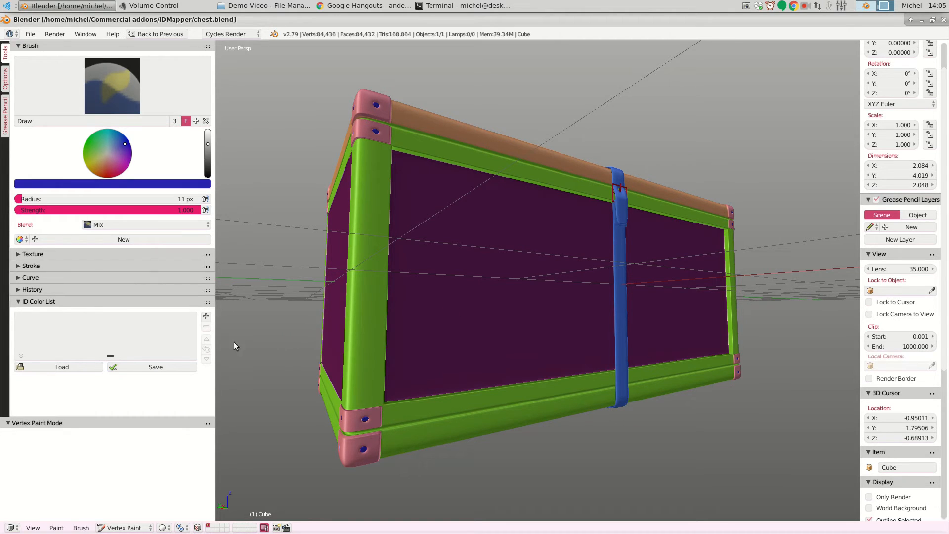
Load Color List.csv into the ID color list and look through its entries.
click(65, 367)
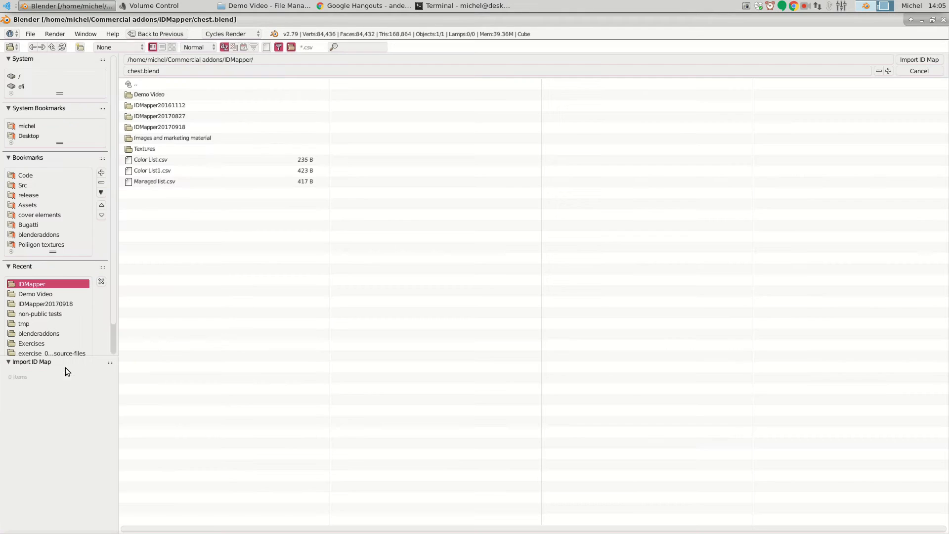
double_click(151, 160)
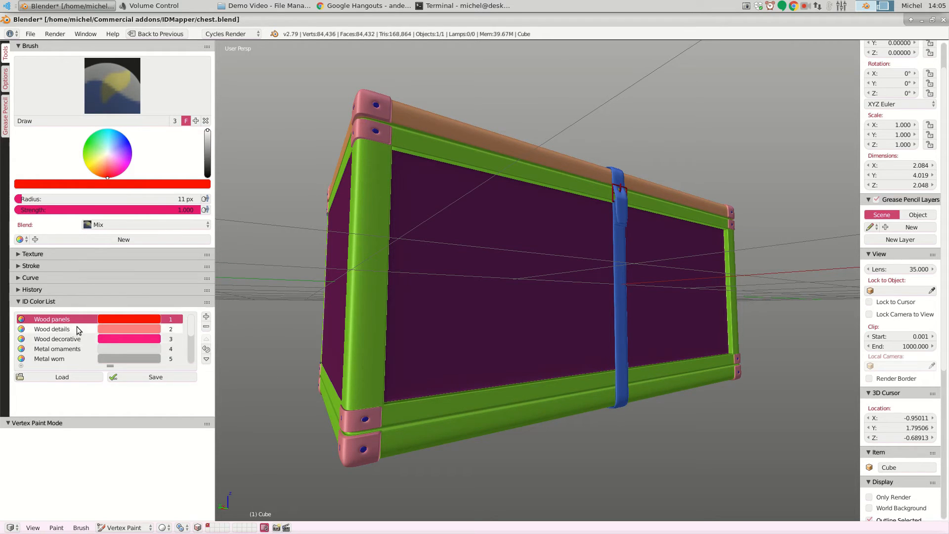
scroll(191, 346, down, 5)
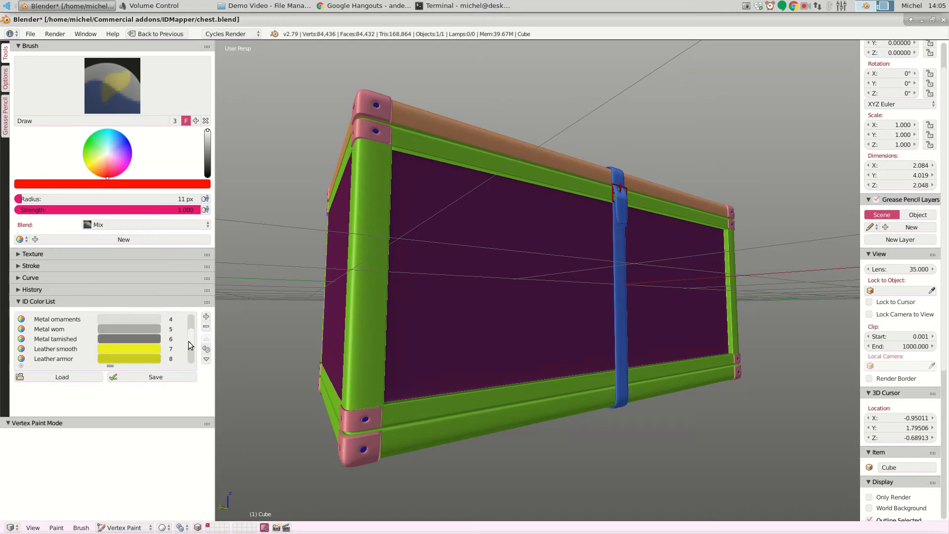
scroll(190, 351, up, 5)
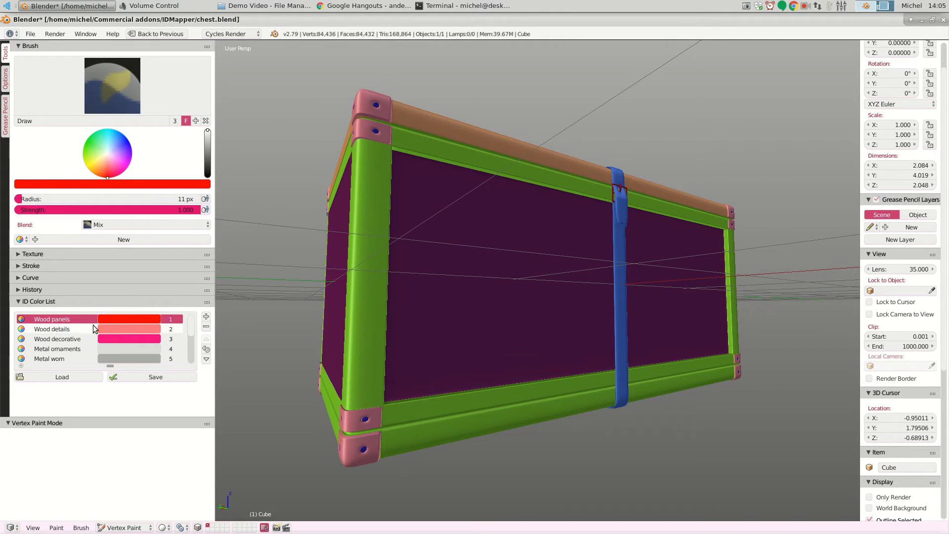
Try the Wood details, Wood decorative, Metal ornaments and Metal worn entries as the active brush color.
click(47, 329)
click(44, 339)
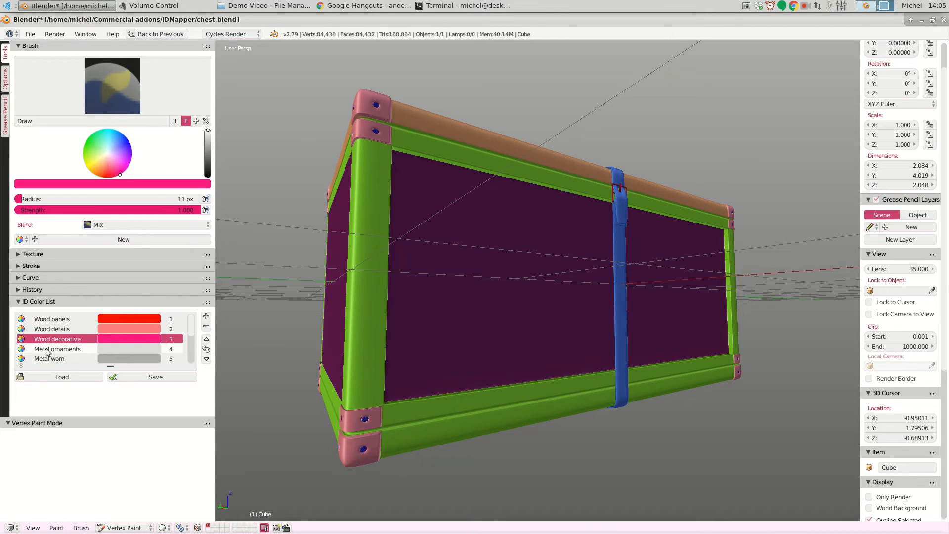
click(50, 349)
click(52, 329)
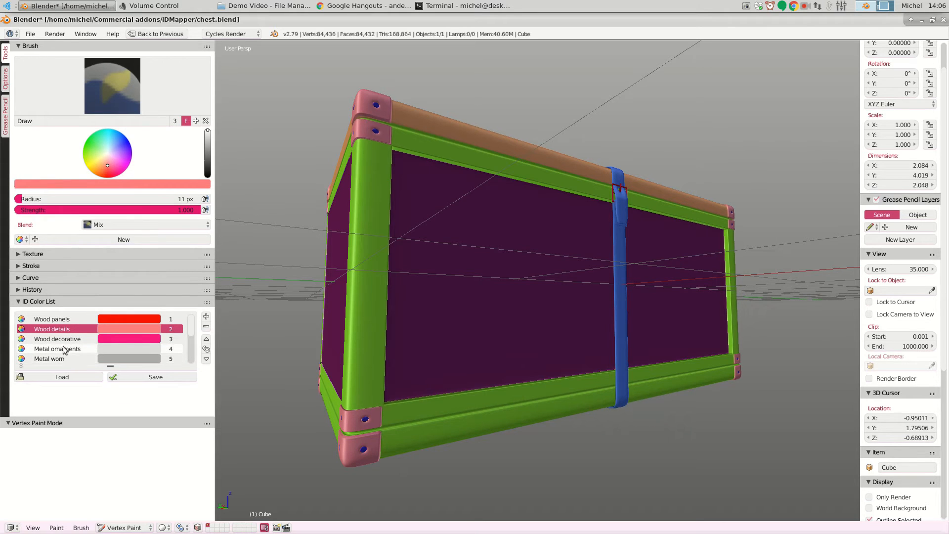
click(62, 348)
click(58, 359)
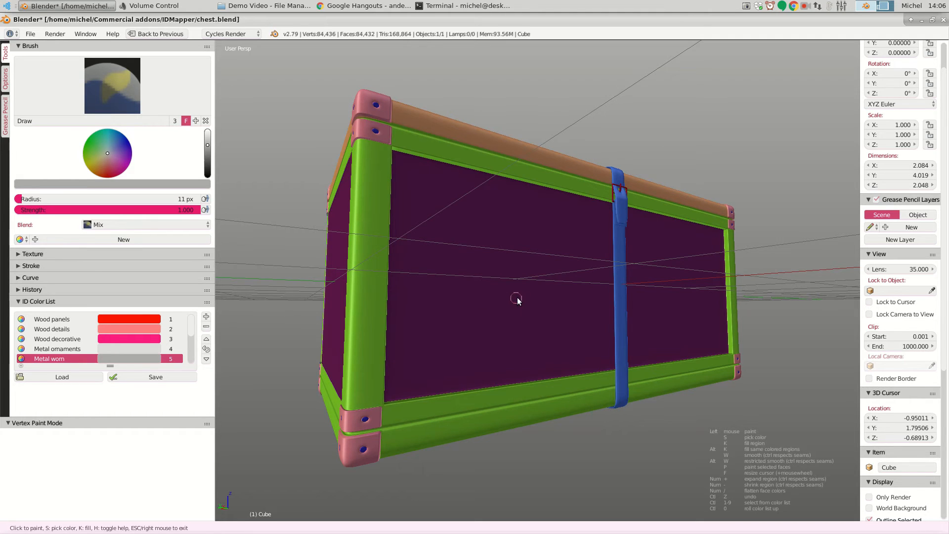
Fill all purple chest panels with the Wood panels color and the green frame with the Wood details color.
key(ctrl+1)
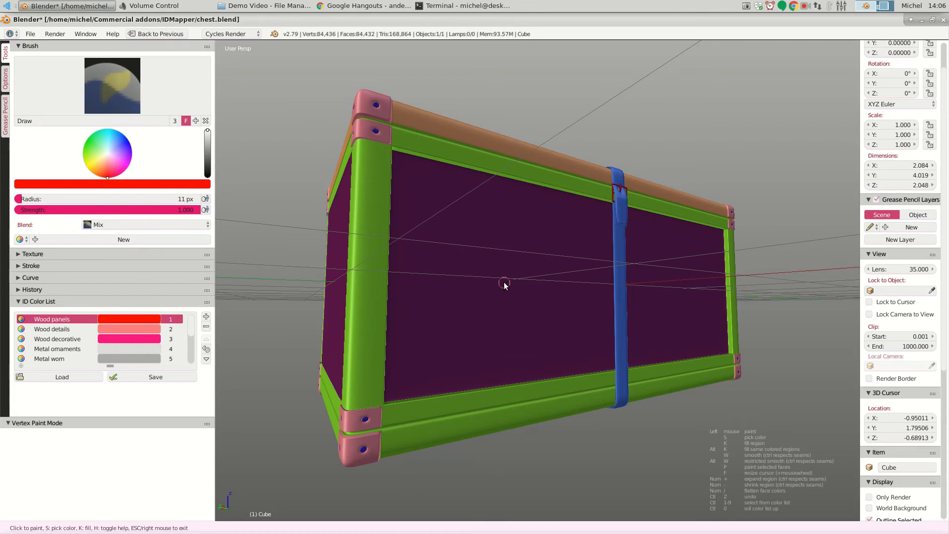
key(alt+k)
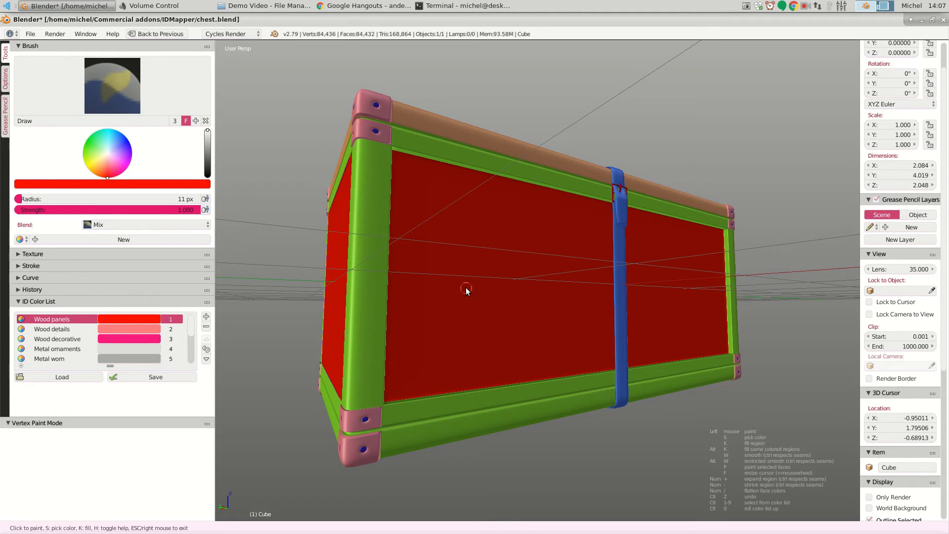
key(ctrl+2)
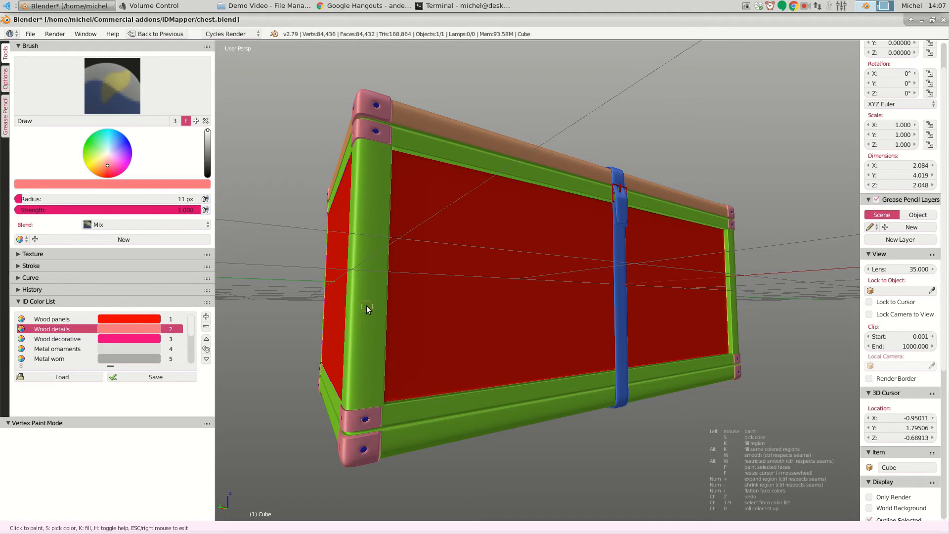
key(k)
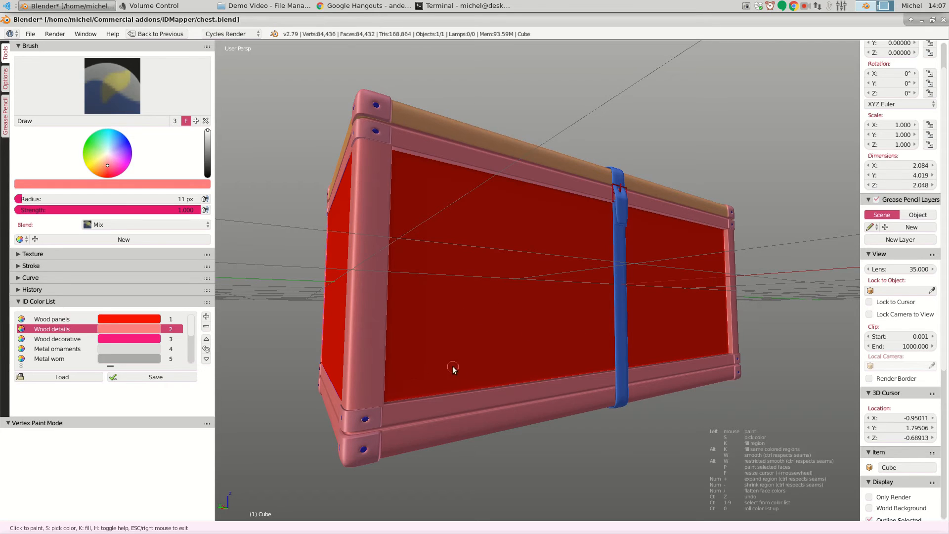
key(Escape)
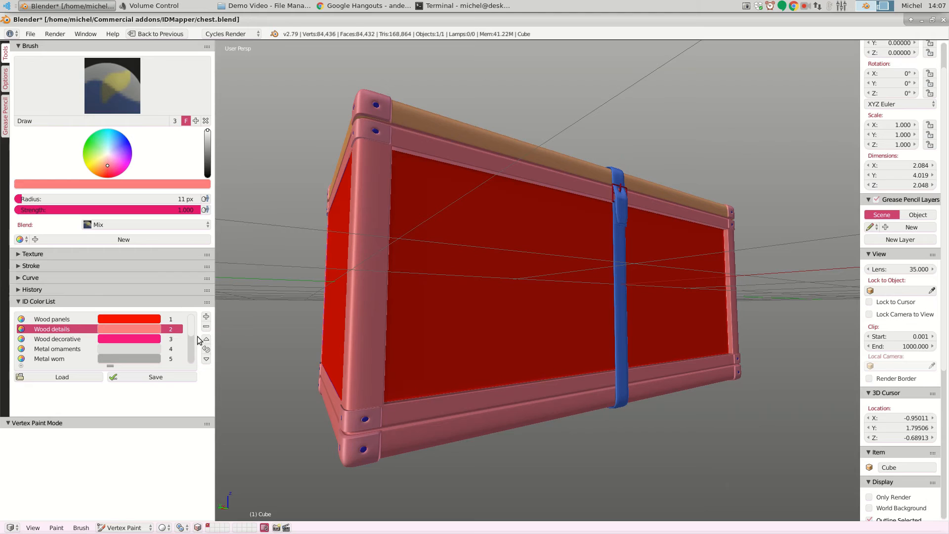
Roll the color list up until Leather belts is in slot 2, and fill the blue strap with that color.
drag(191, 331, 186, 361)
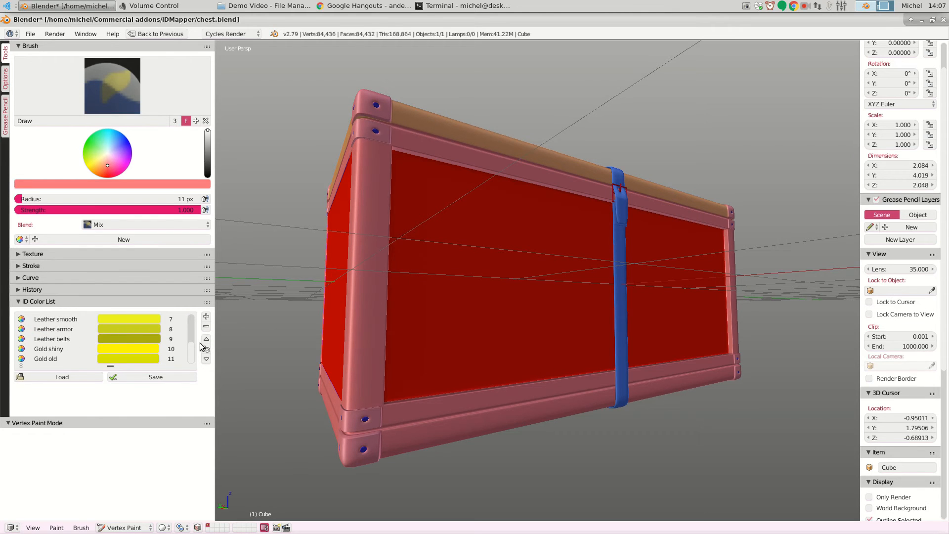
drag(192, 350, 196, 322)
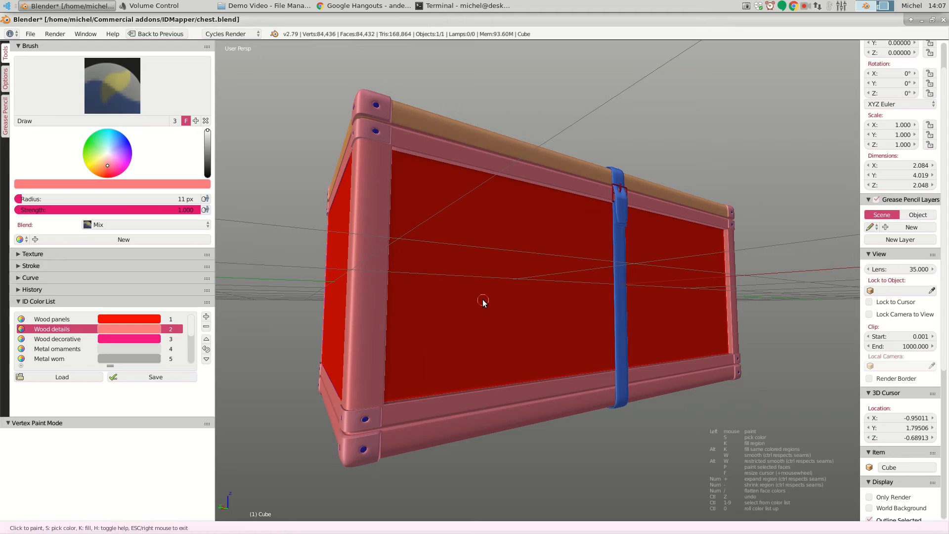
key(ctrl+0)
key(ctrl+0)
key(ctrl+0)
key(ctrl+0)
key(ctrl+0)
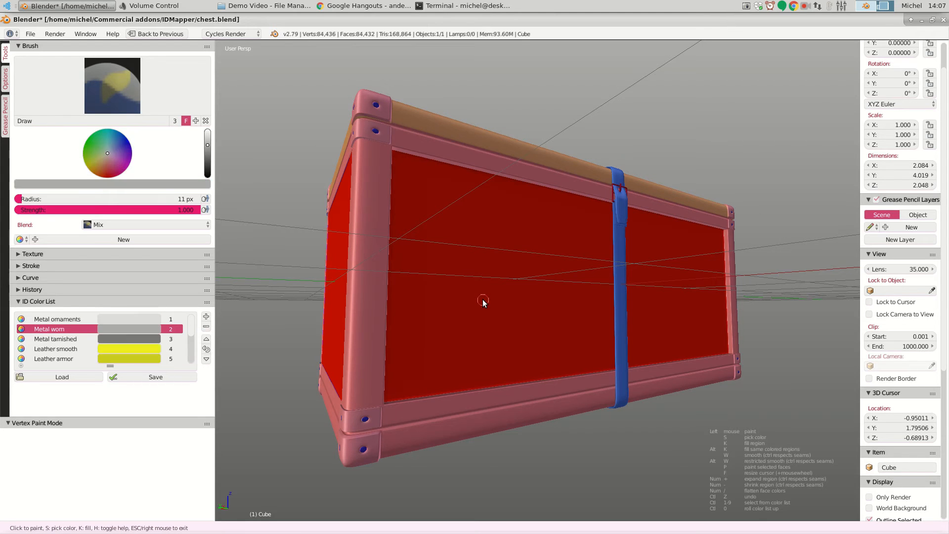
key(ctrl+0)
key(ctrl+0)
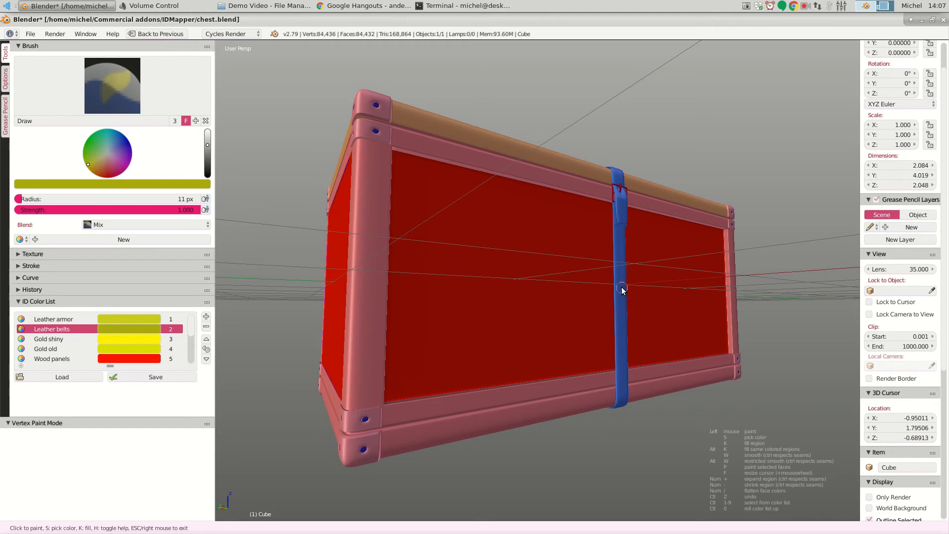
key(k)
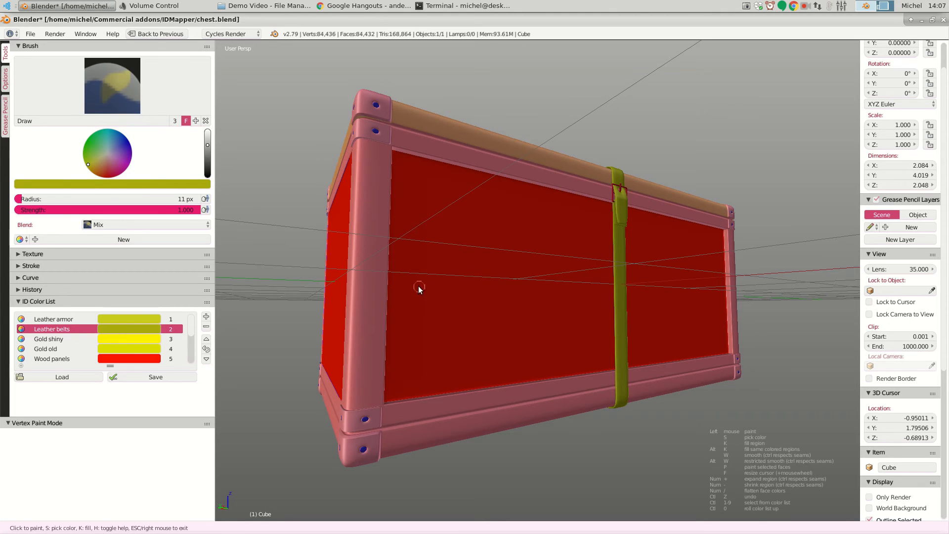
Sample the red of the chest's front panel and add it to the ID color list as an entry named Cloth.
key(s)
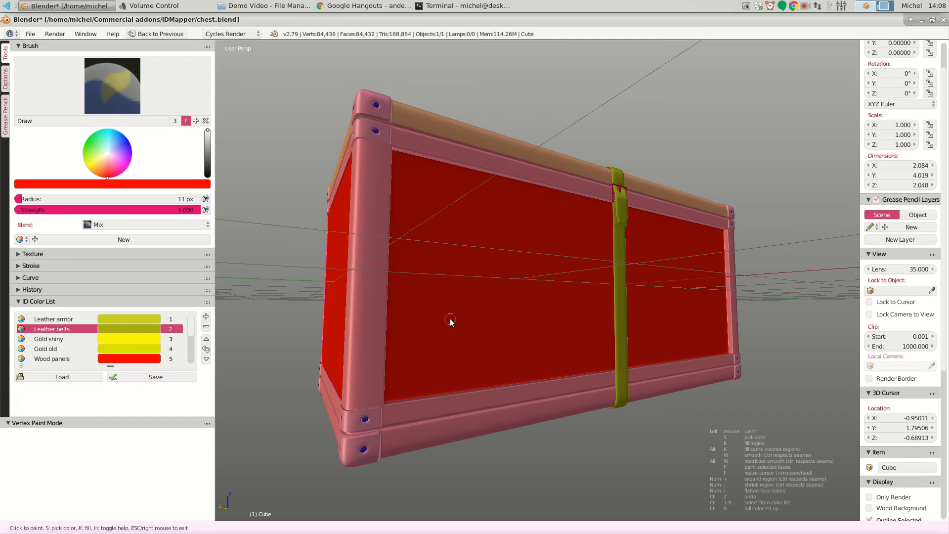
key(Escape)
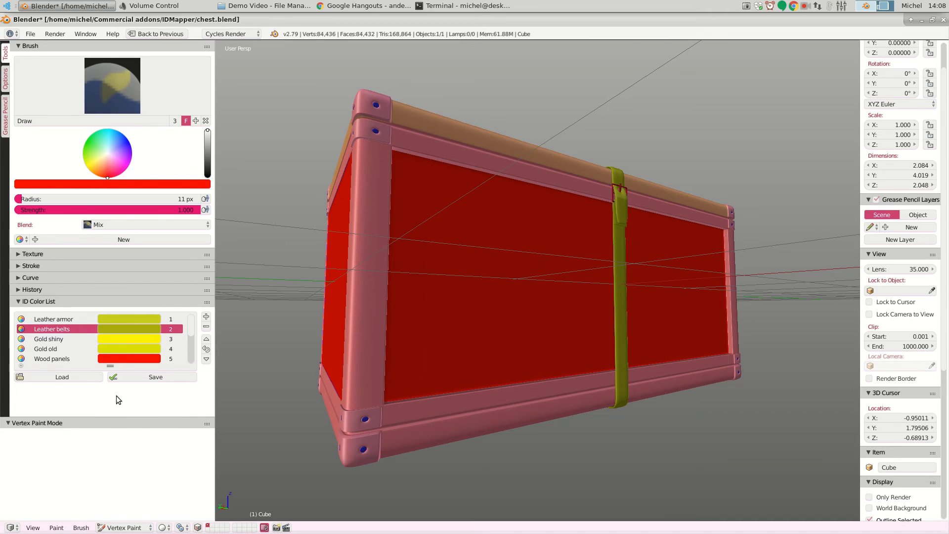
click(206, 317)
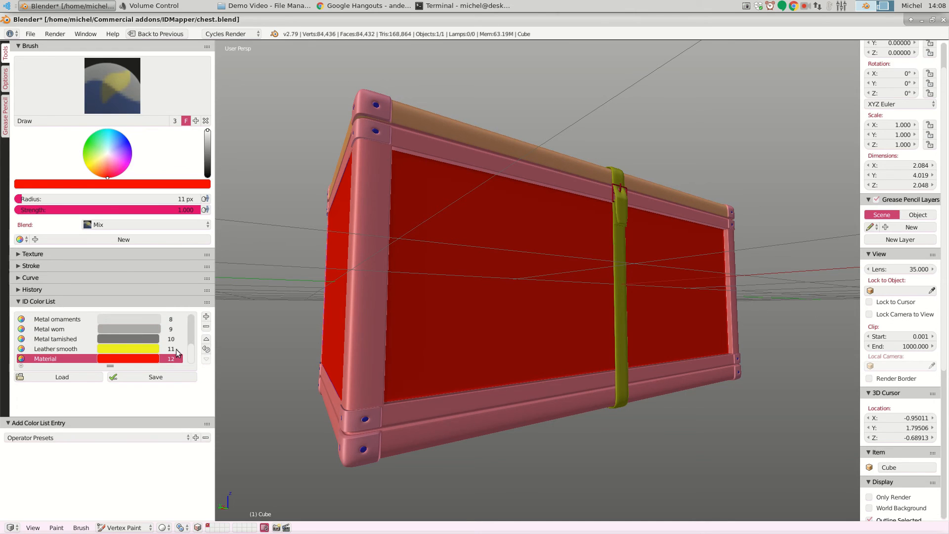
double_click(48, 359)
text(Cloth)
key(Return)
Change the Cloth entry's color to magenta and reorder it to slot 11, just above Leather smooth.
click(135, 357)
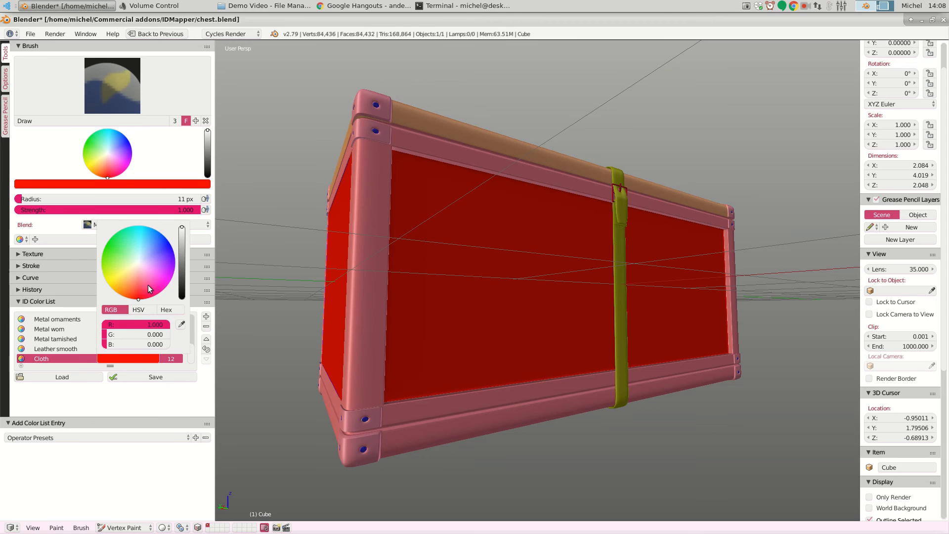
drag(137, 297, 168, 285)
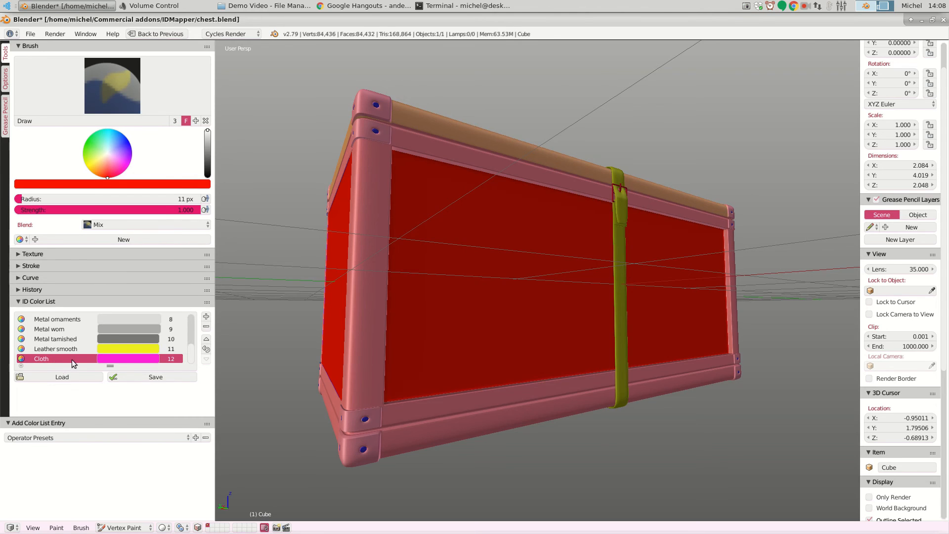
click(207, 340)
click(207, 339)
click(207, 339)
click(207, 340)
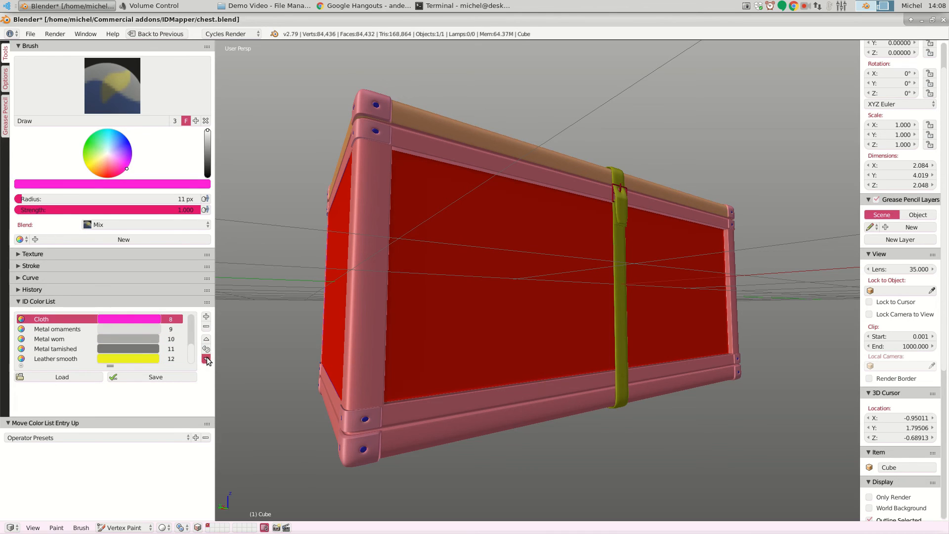
click(206, 359)
click(207, 359)
click(207, 360)
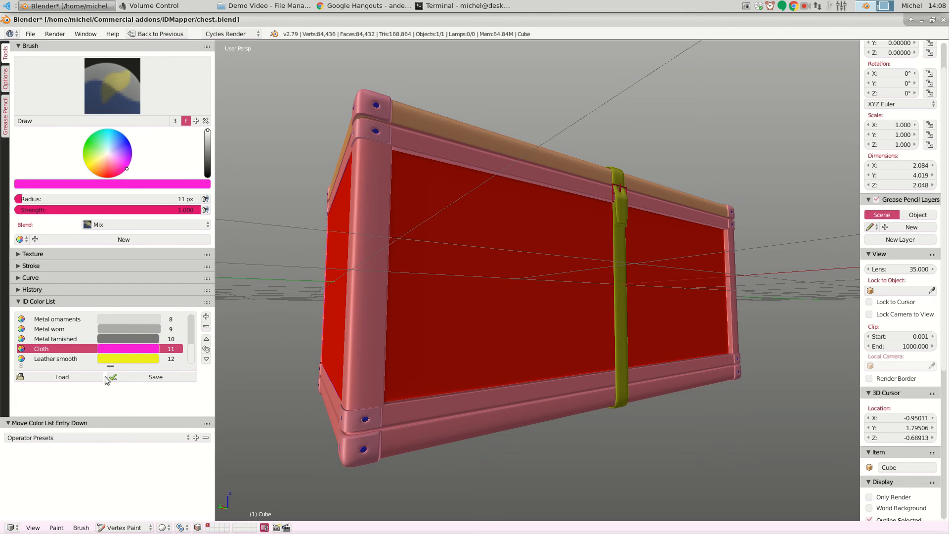
Save the edited ID color list over the existing Managed list.csv in the IDMapper folder.
click(153, 379)
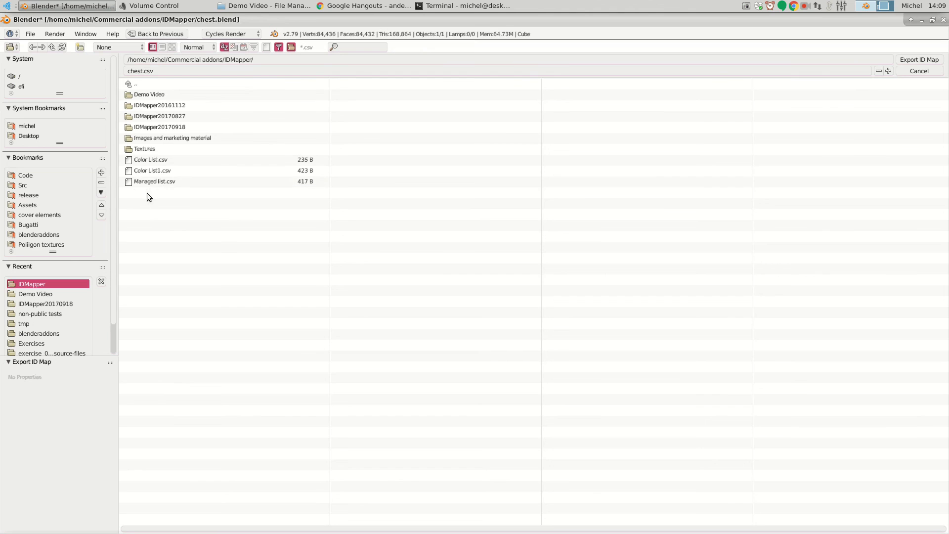
double_click(157, 183)
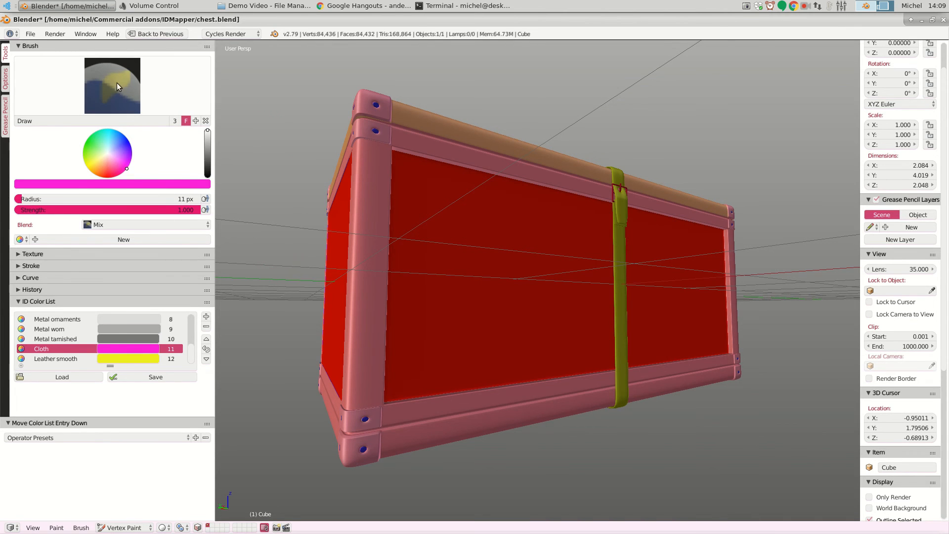
Open the exported Managed list.csv in Geany, review its color names and RGB values, and close the editor.
click(7, 9)
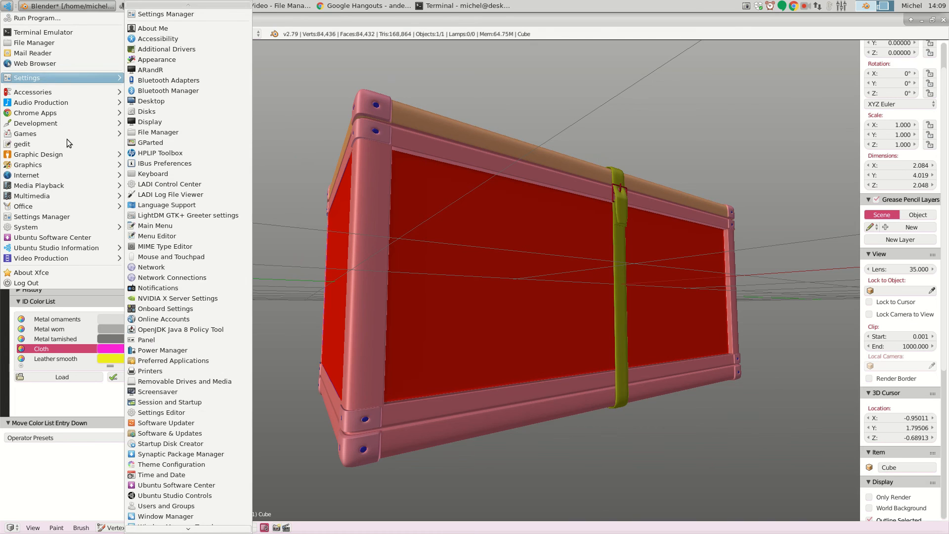
mouse_move(82, 226)
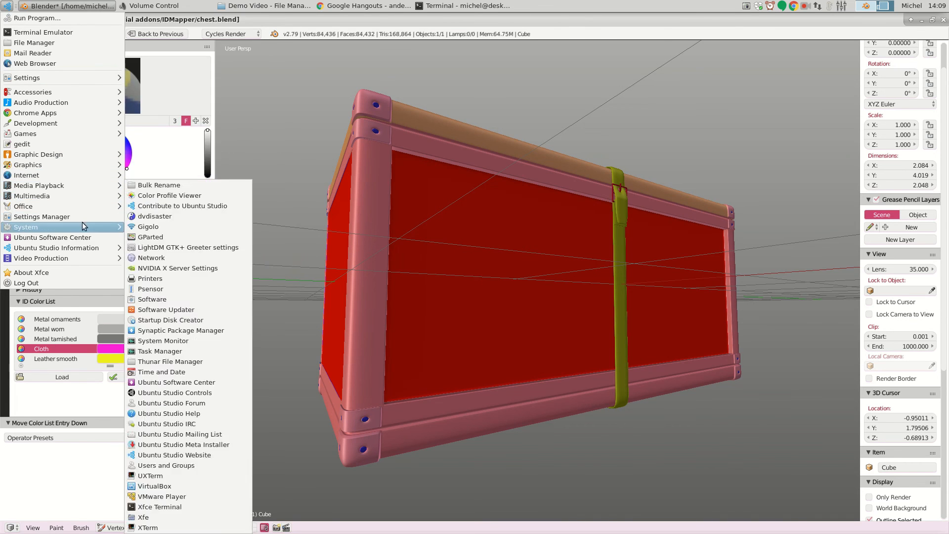
click(150, 135)
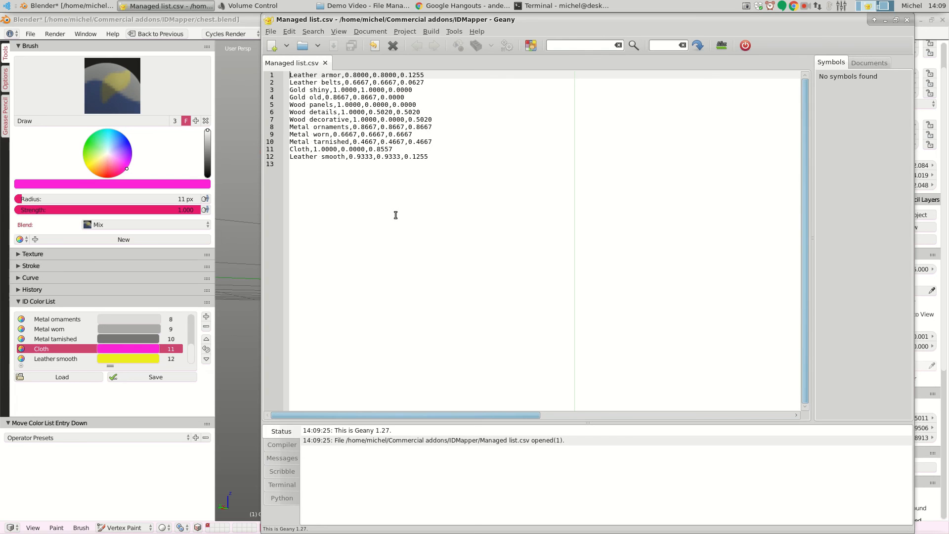
click(906, 21)
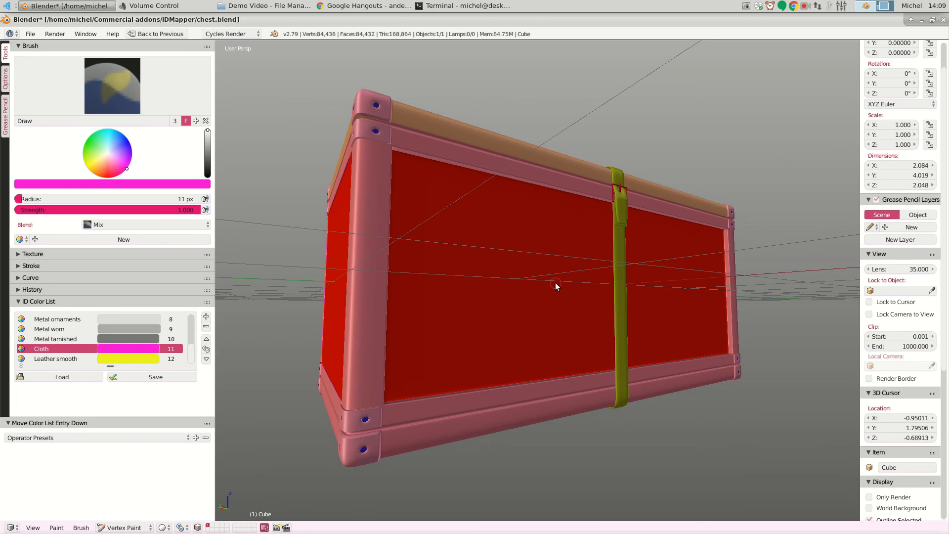